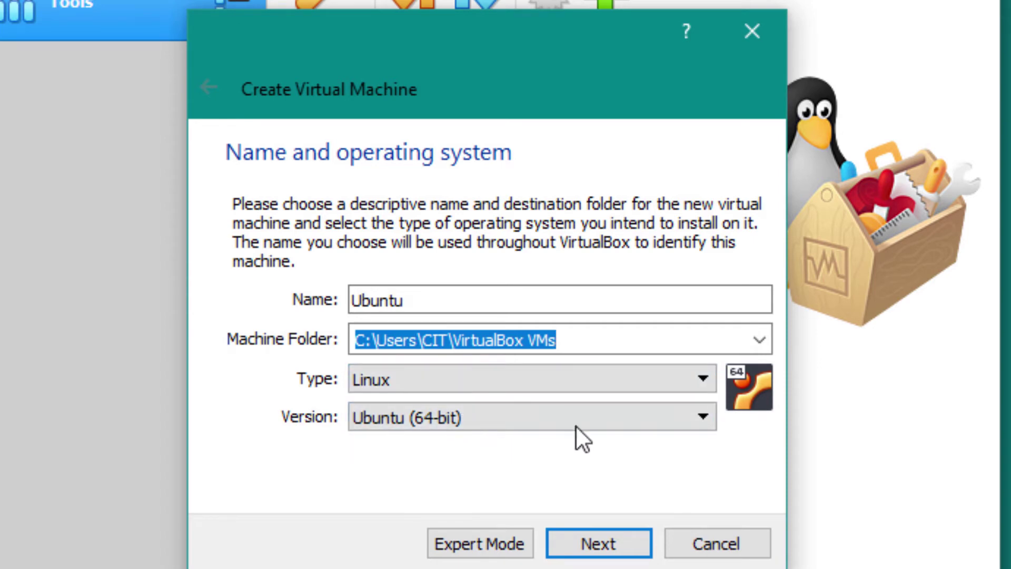
# Step: Review the operating system types and the Linux versions offered for the new Ubuntu machine, keeping Linux and Ubuntu (64-bit)
pyautogui.click(576, 380)
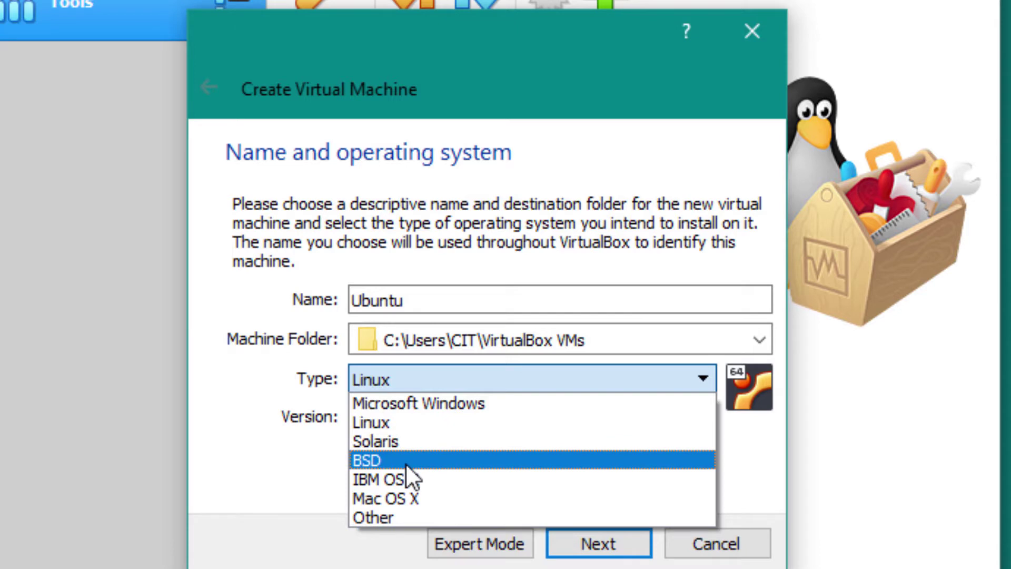
pyautogui.click(401, 424)
pyautogui.click(414, 416)
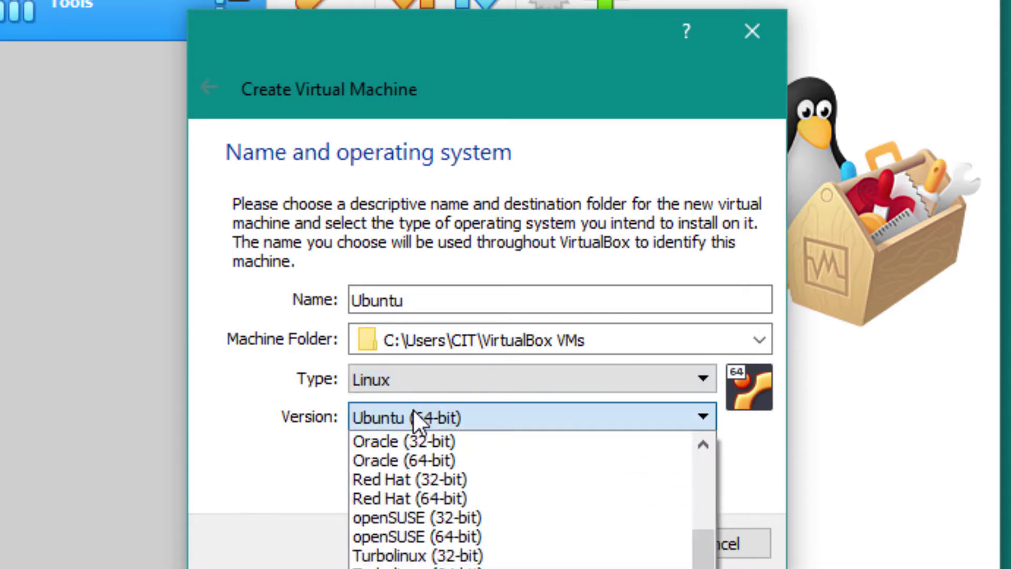
pyautogui.scroll(-1, 448, 474)
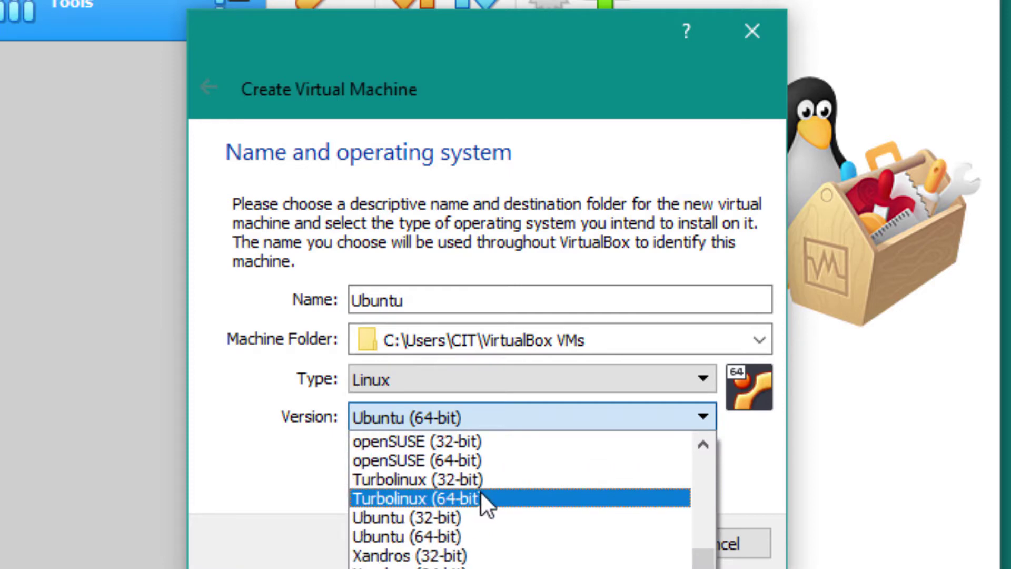
pyautogui.scroll(5, 480, 491)
pyautogui.scroll(1, 483, 503)
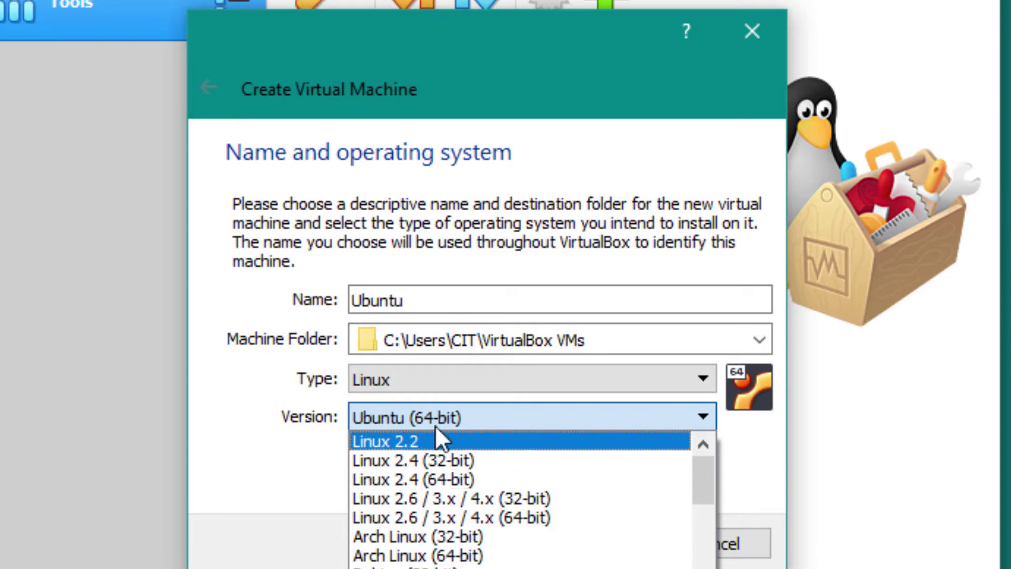
pyautogui.scroll(-2, 444, 483)
pyautogui.scroll(-2, 451, 549)
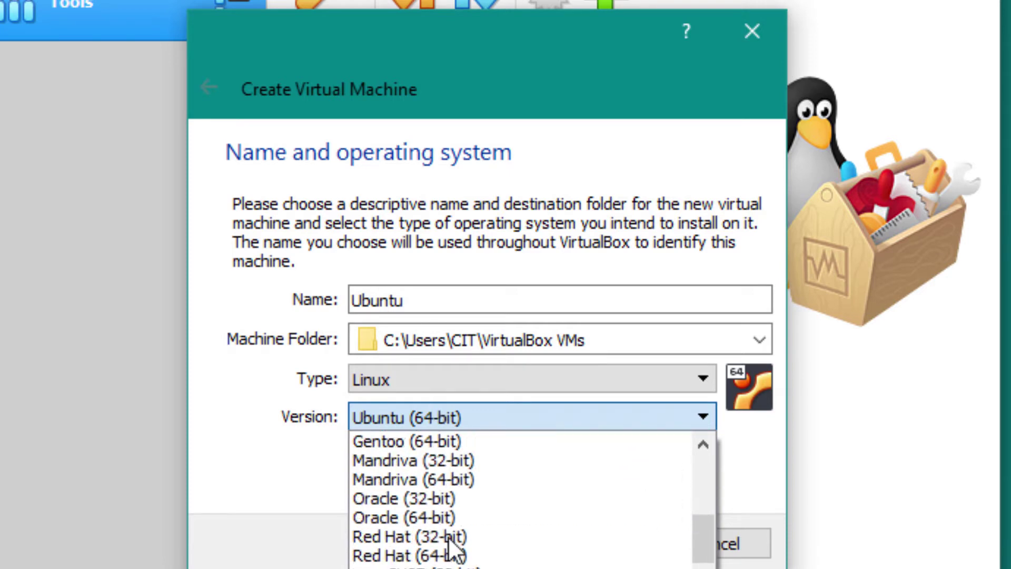
pyautogui.scroll(-2, 451, 549)
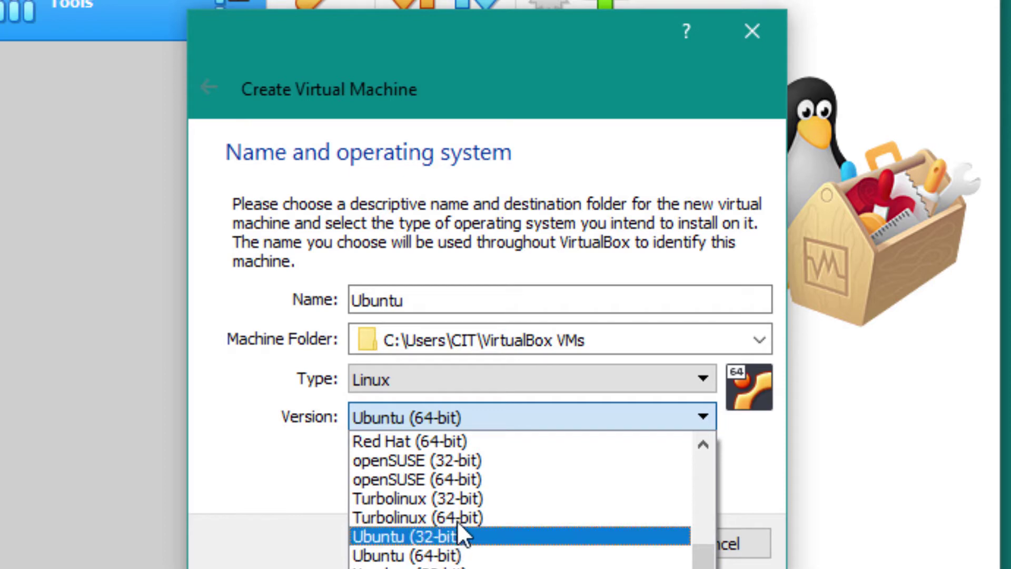
pyautogui.scroll(3, 458, 522)
pyautogui.press('Escape')
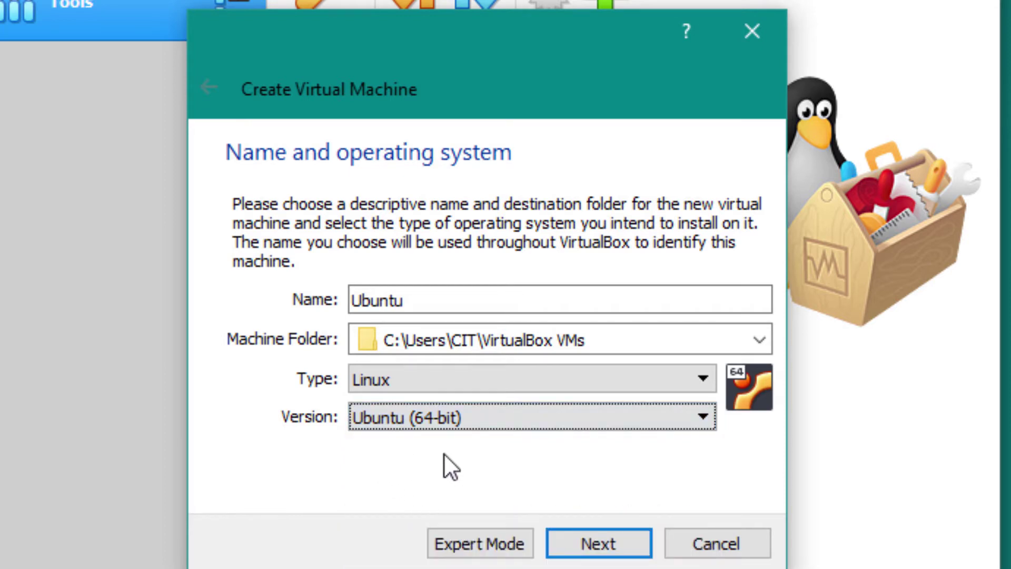
# Step: Accept the name and operating system, keep 1024 MB of memory, and choose to create a virtual hard disk now
pyautogui.click(600, 545)
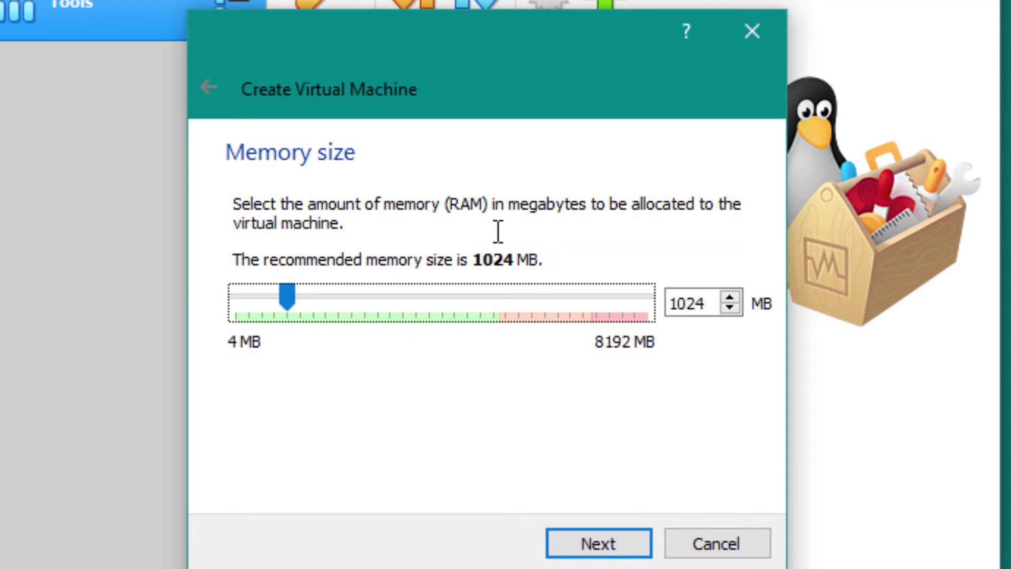
pyautogui.click(612, 532)
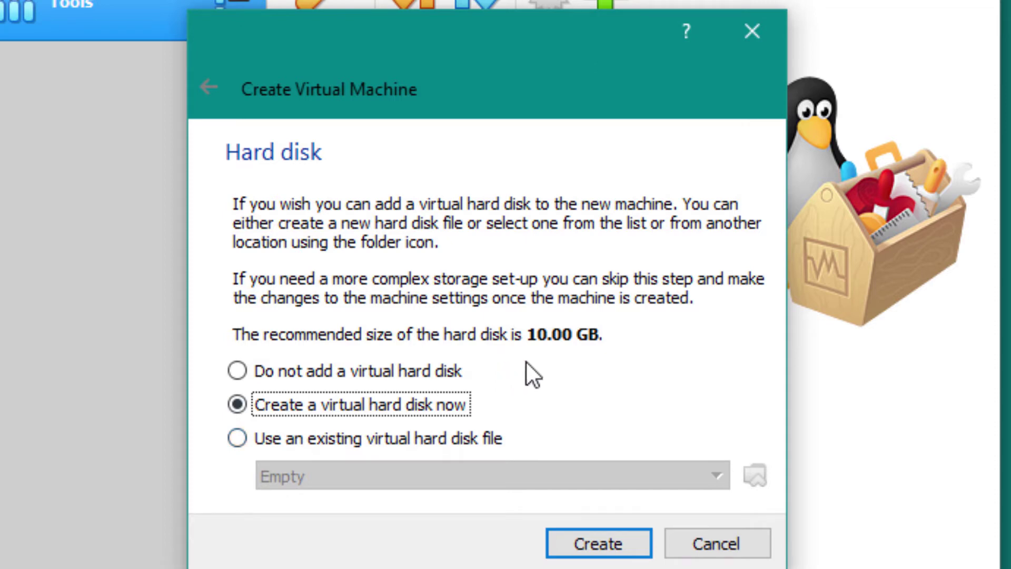
pyautogui.click(589, 543)
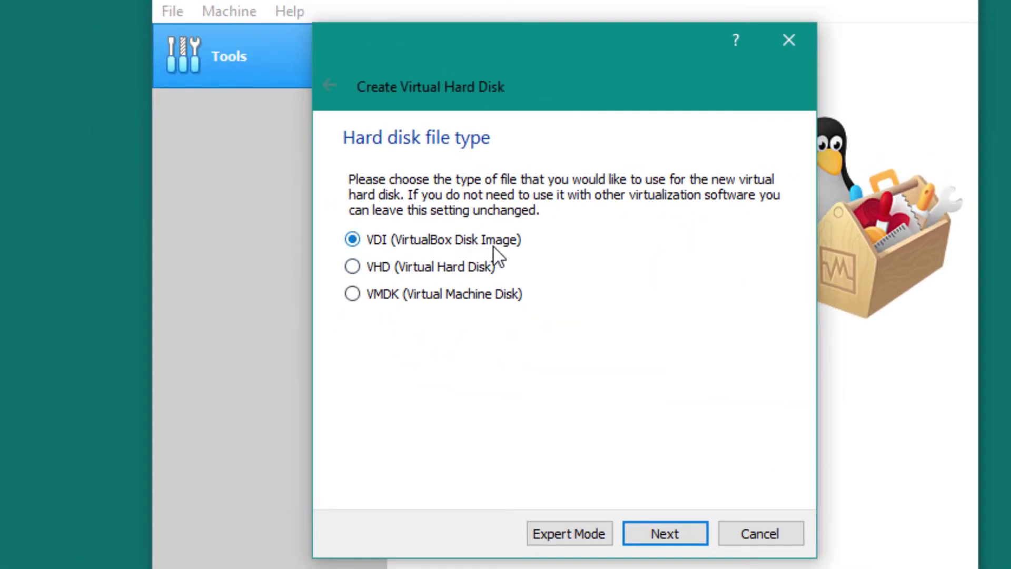
# Step: Create the virtual hard disk Ubuntu.vdi as a dynamically allocated 10.00 GB VDI in the default machine folder
pyautogui.click(666, 533)
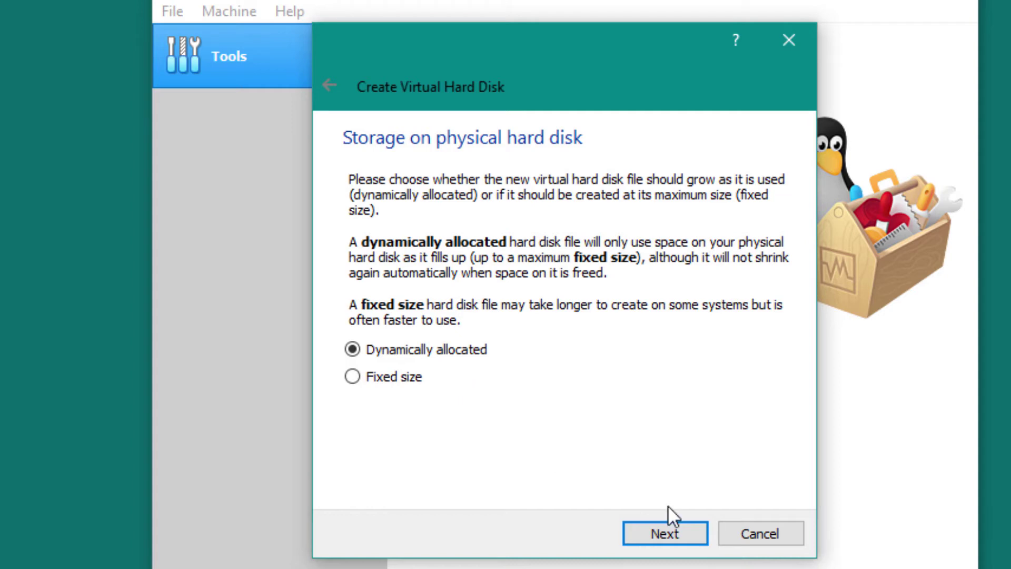
pyautogui.click(671, 527)
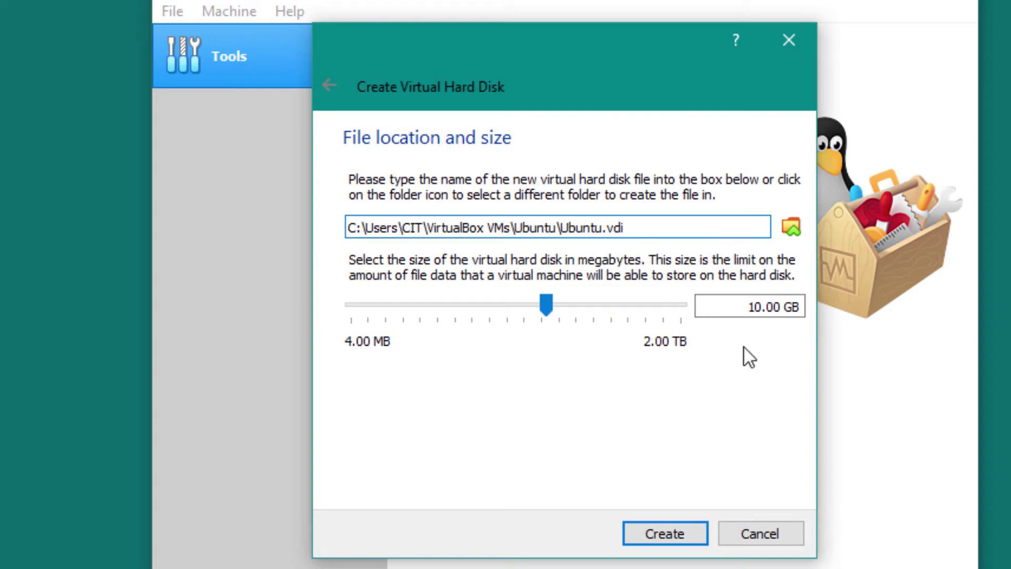
pyautogui.click(656, 536)
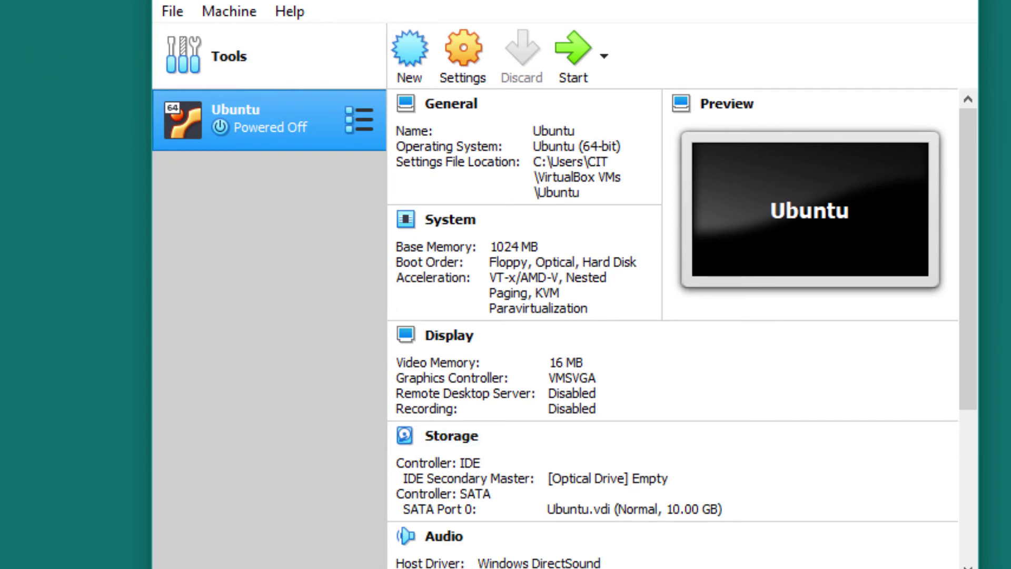
# Step: Switch to File Explorer and look inside the new machine's folder at C:\Users\CIT\VirtualBox VMs\Ubuntu
pyautogui.press('super+e')
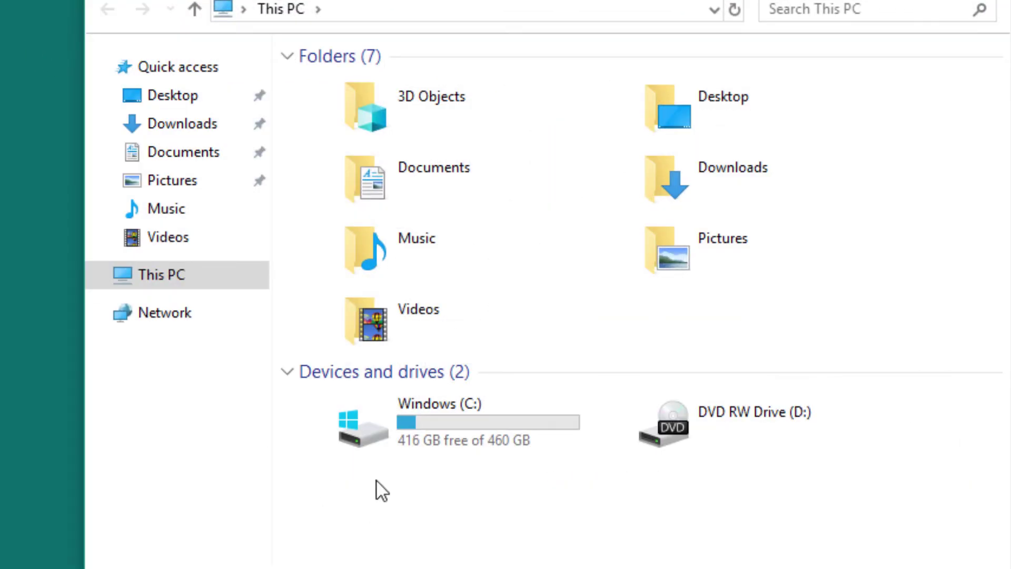
pyautogui.doubleClick(368, 443)
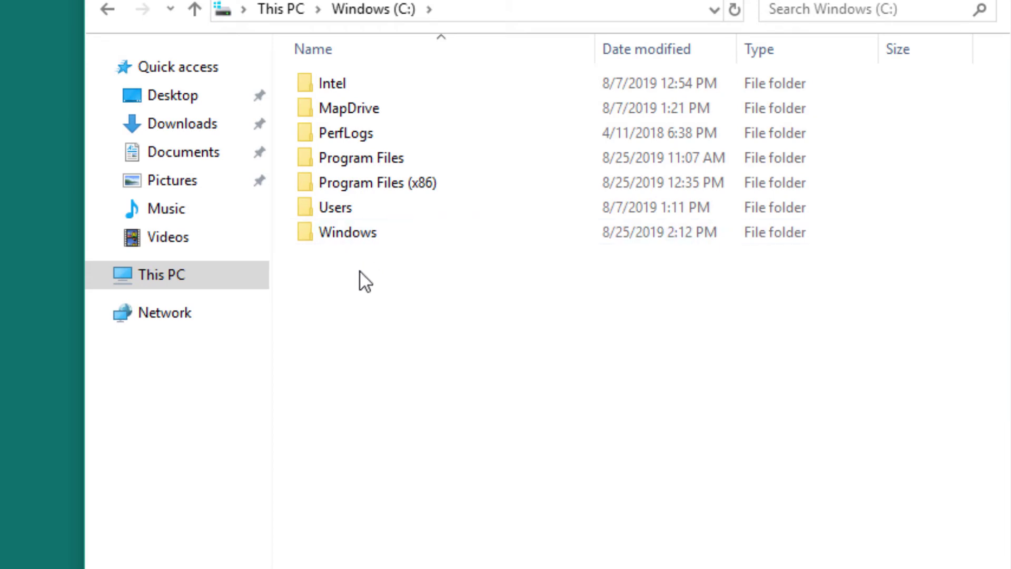
pyautogui.doubleClick(335, 209)
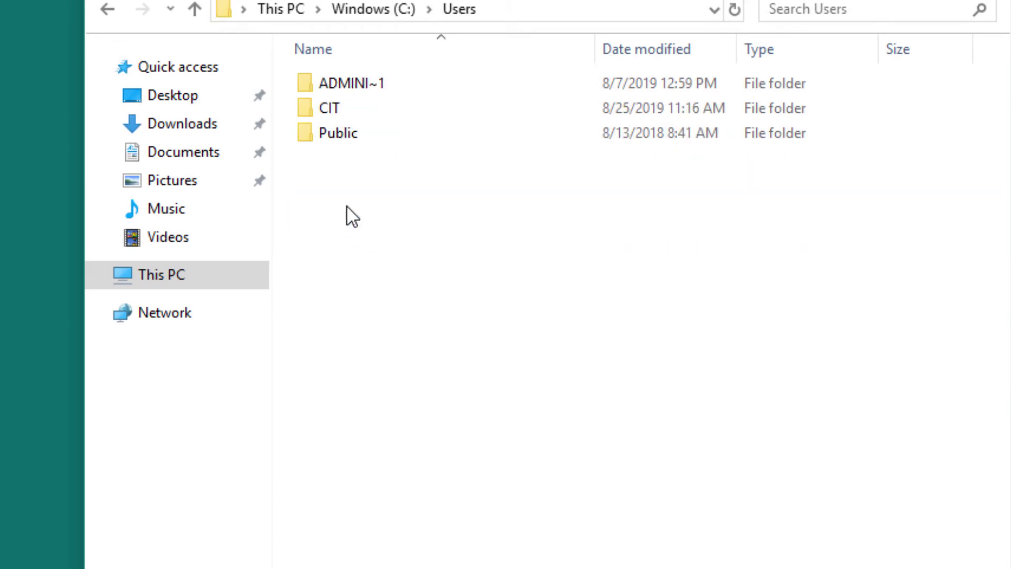
pyautogui.doubleClick(326, 109)
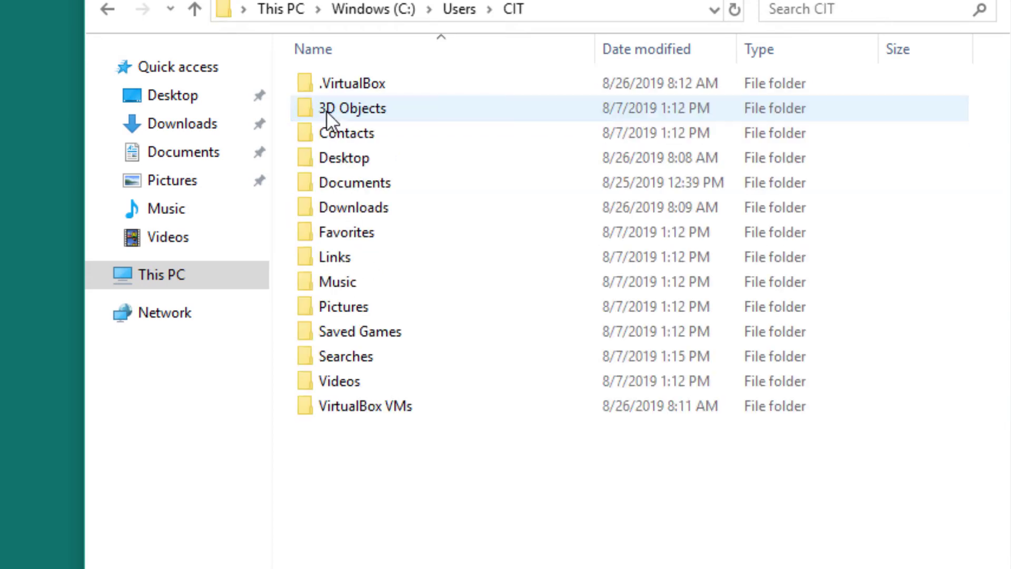
pyautogui.doubleClick(371, 407)
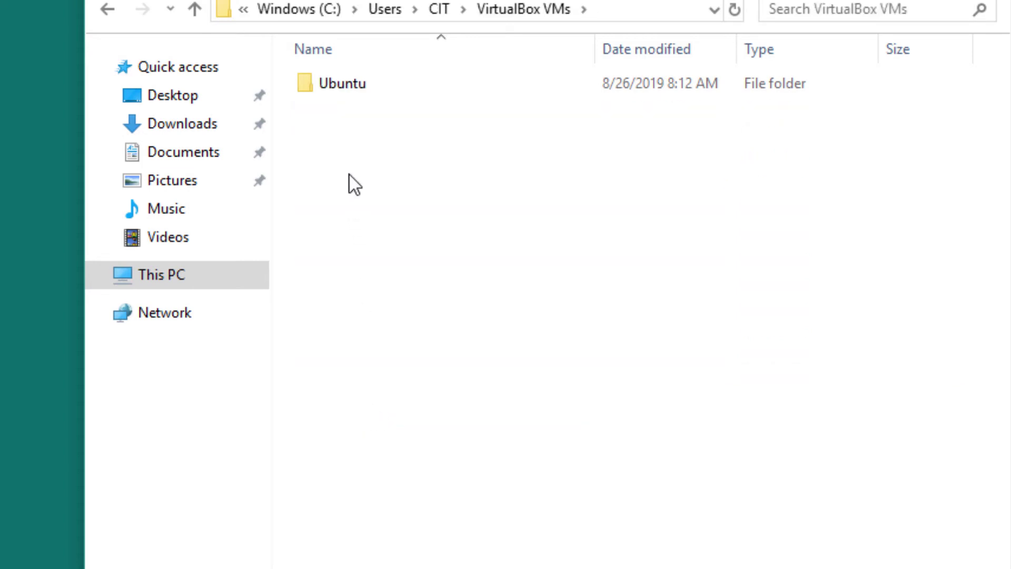
pyautogui.doubleClick(347, 88)
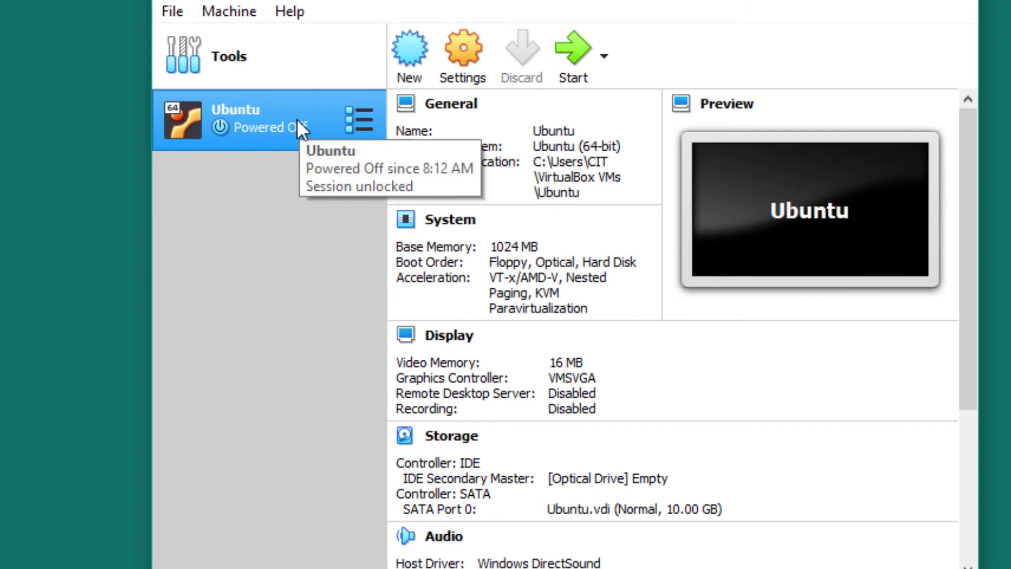
# Step: In the Ubuntu machine's storage settings, load ubuntu-16.04.1-desktop-amd64.iso from Downloads into the IDE controller's empty optical drive
pyautogui.click(460, 50)
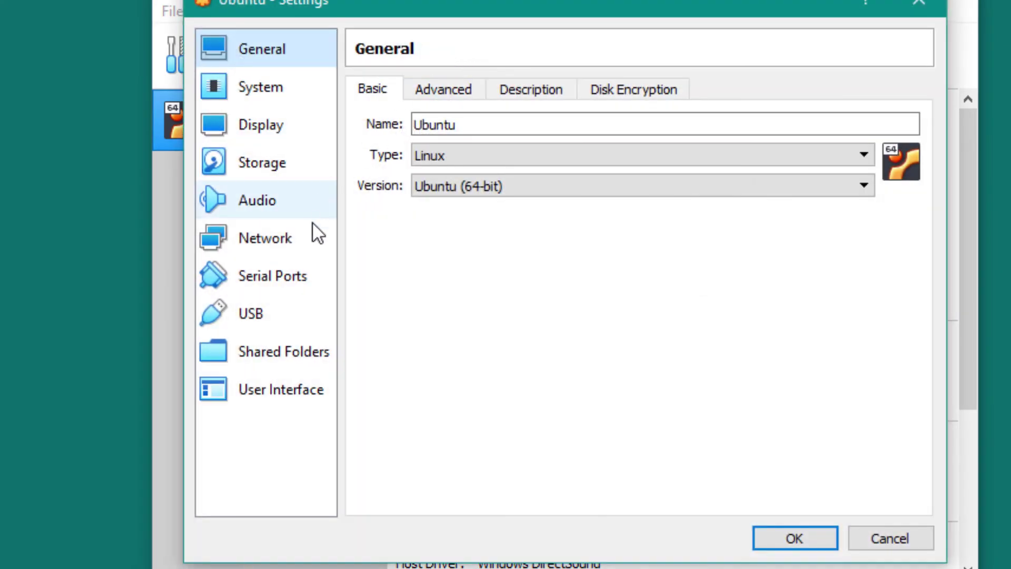
pyautogui.click(271, 174)
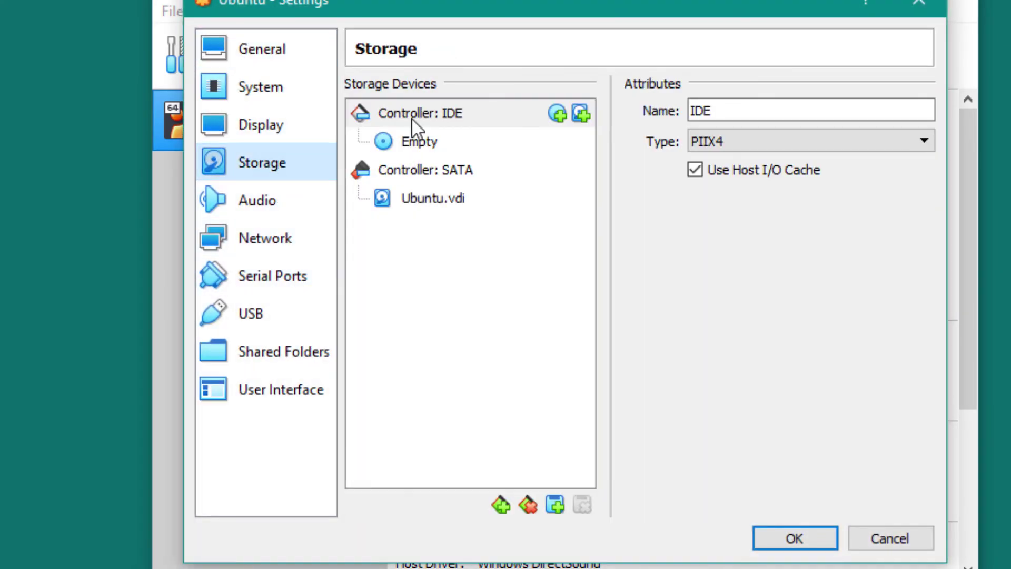
pyautogui.click(430, 142)
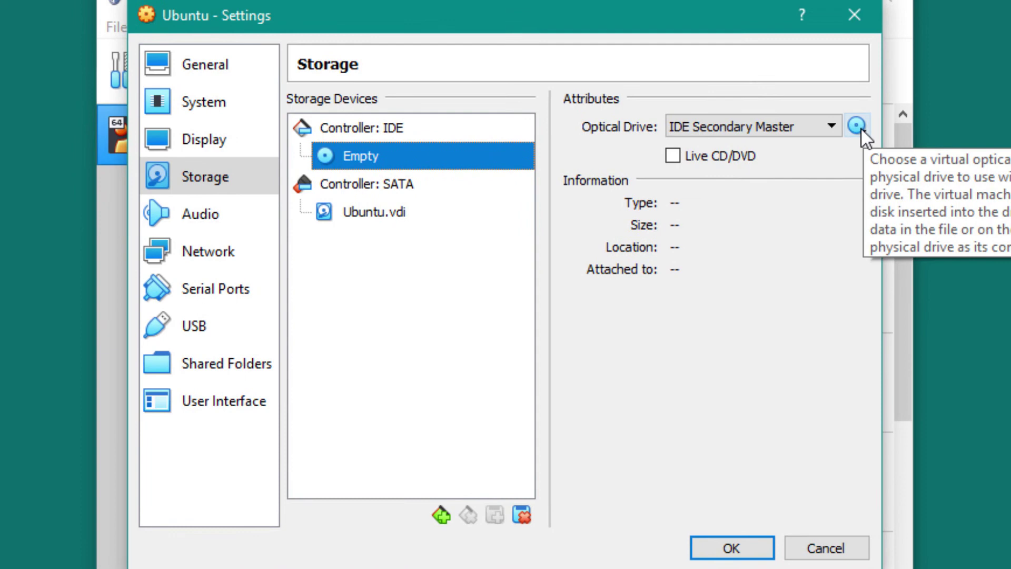
pyautogui.click(857, 125)
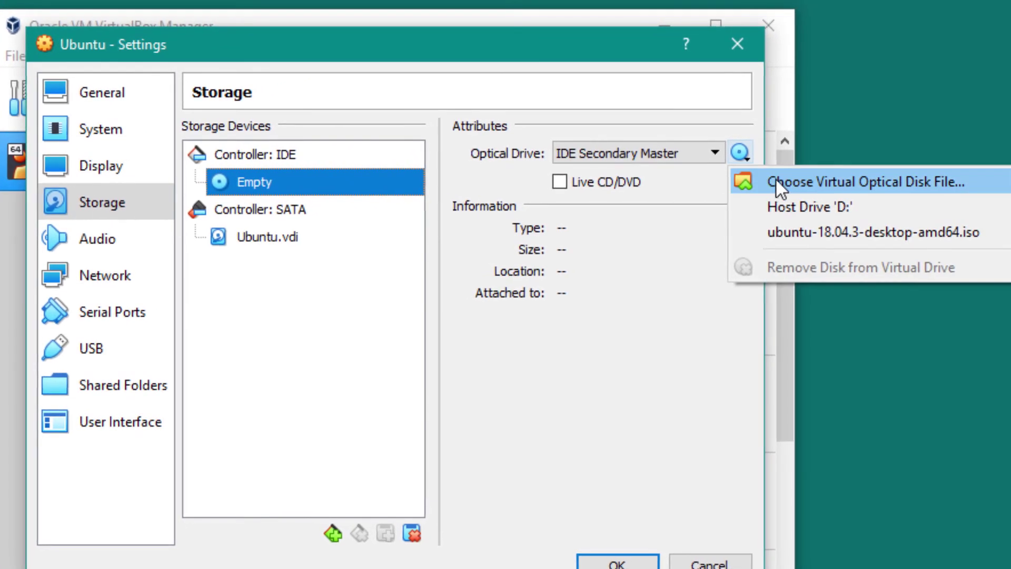
pyautogui.click(779, 180)
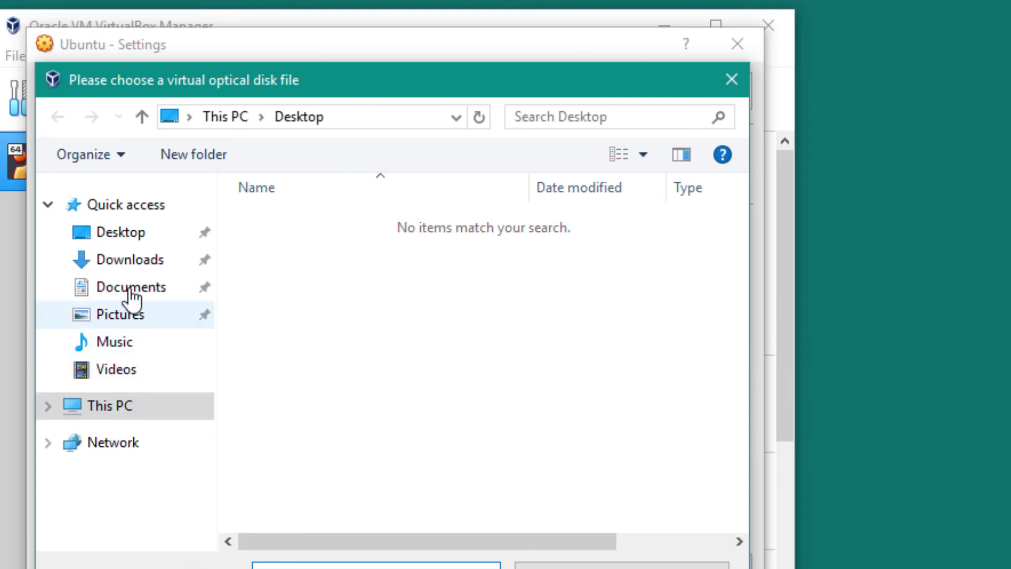
pyautogui.click(138, 263)
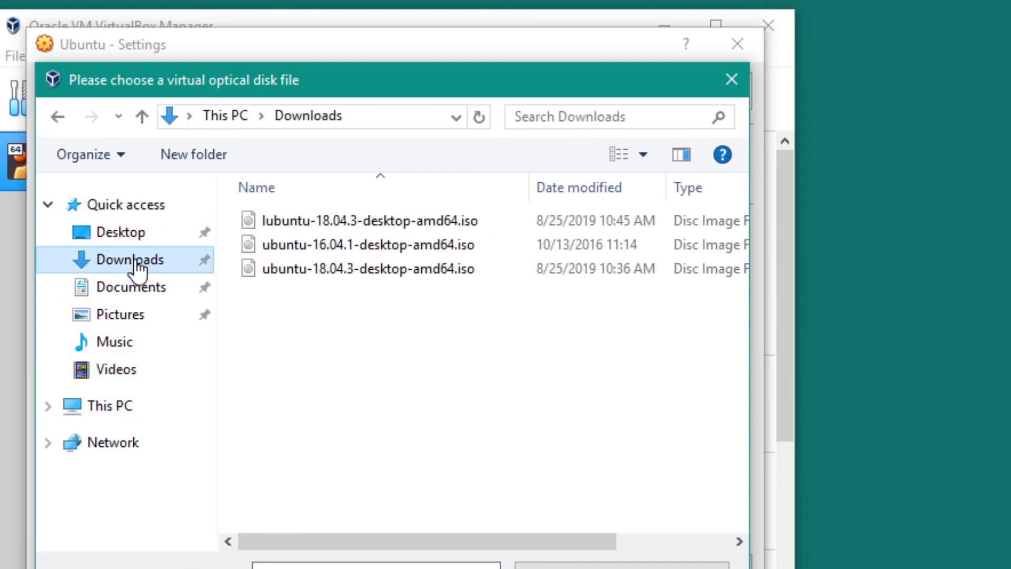
pyautogui.click(326, 245)
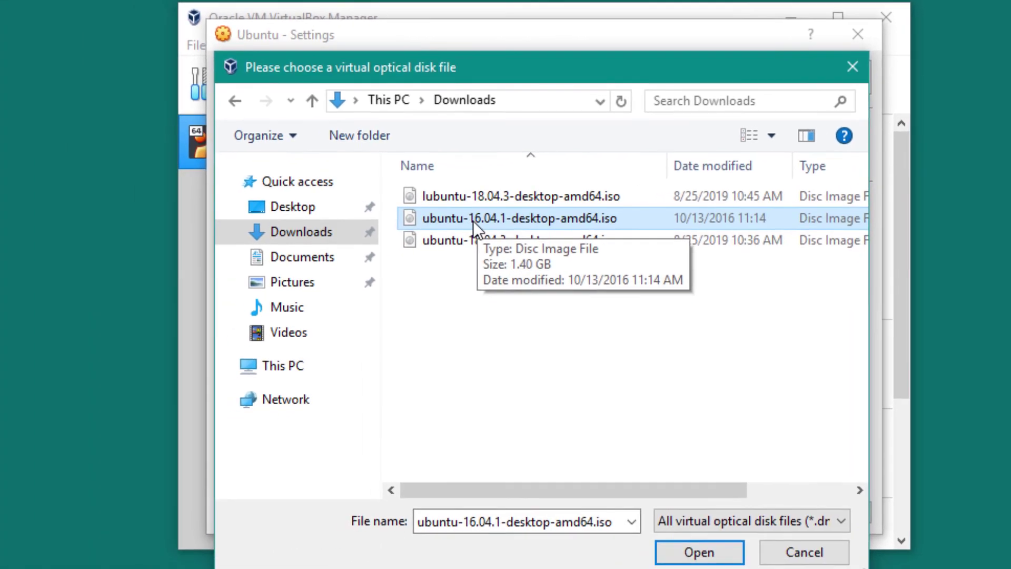
pyautogui.click(716, 553)
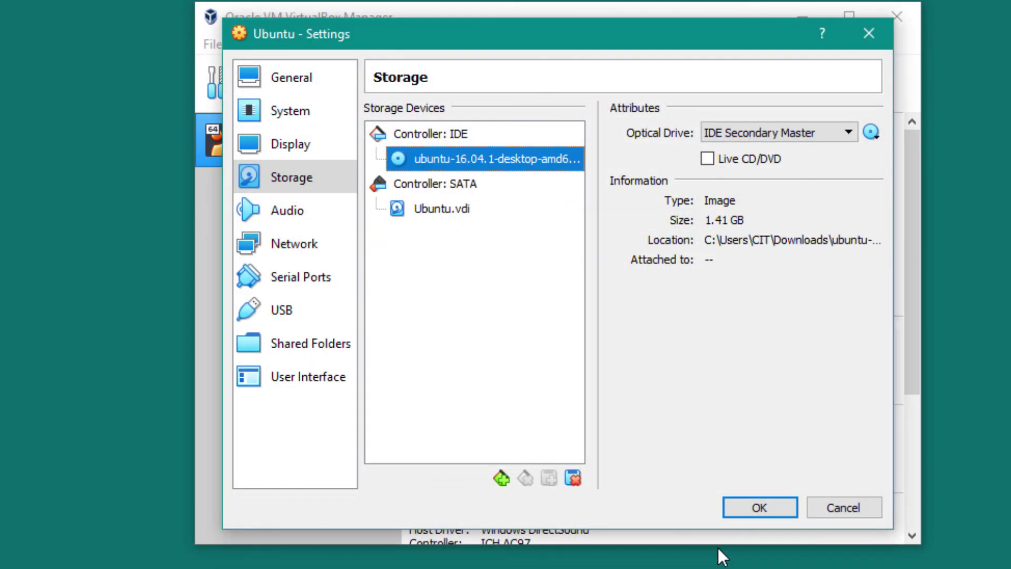
pyautogui.click(758, 510)
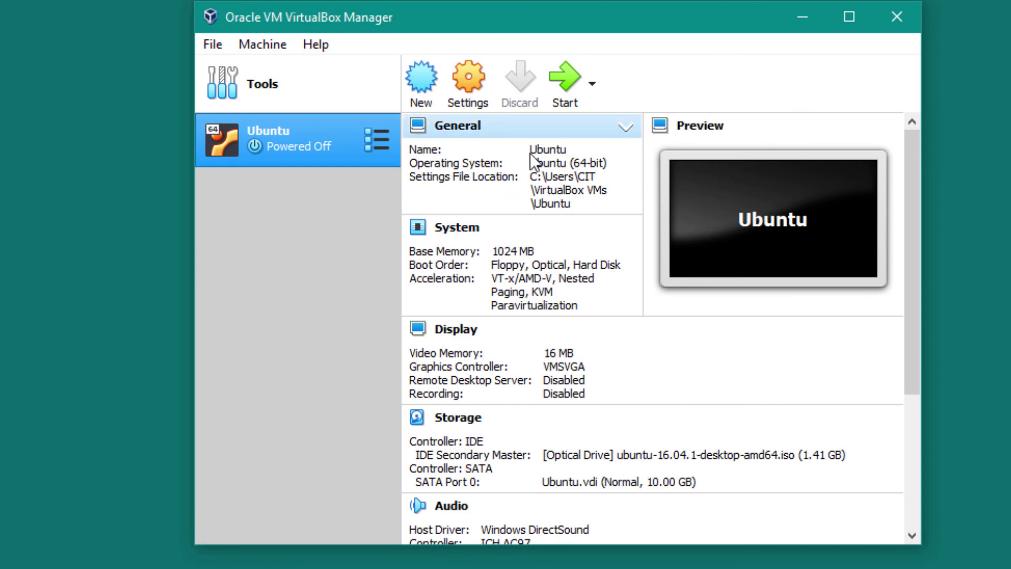
# Step: Start the Ubuntu virtual machine
pyautogui.click(565, 94)
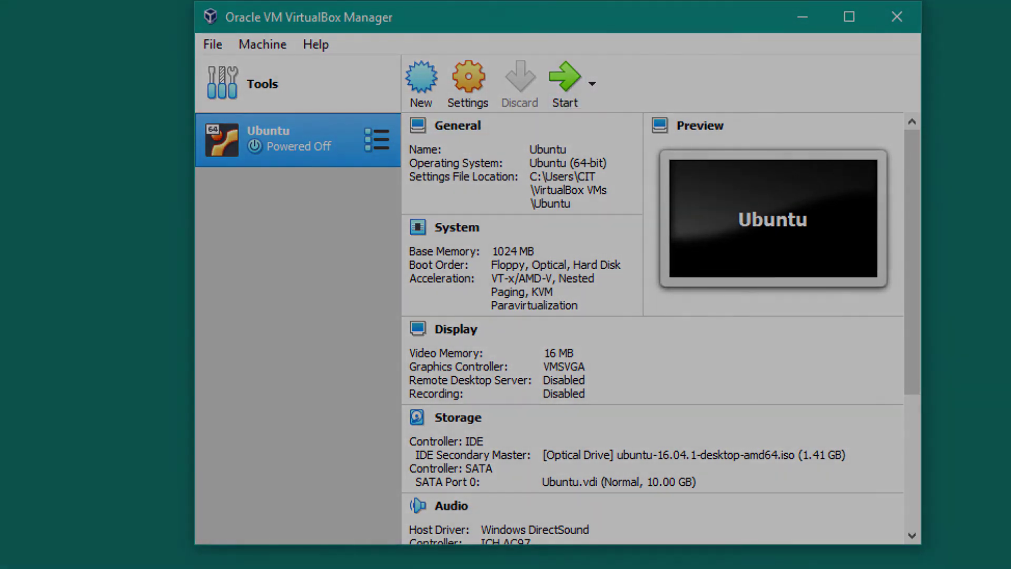